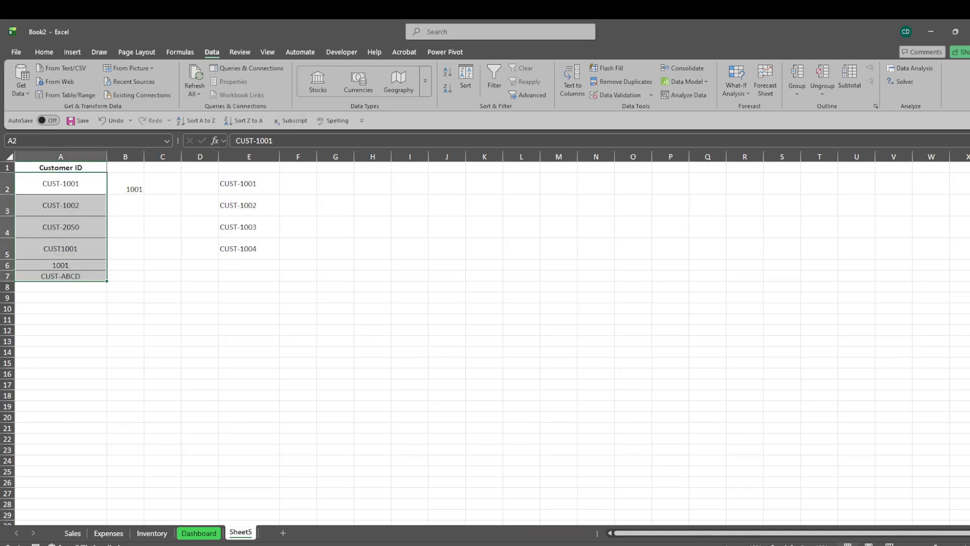
- Examine the customer ID entries in A4:A7 for differences from the expected format
left_click(121, 223)
left_click(96, 226)
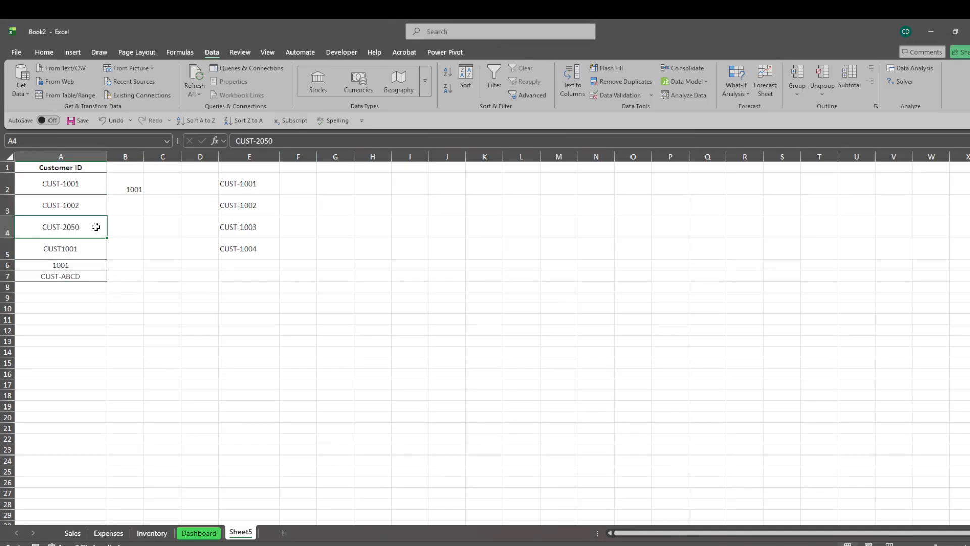
left_click(57, 250)
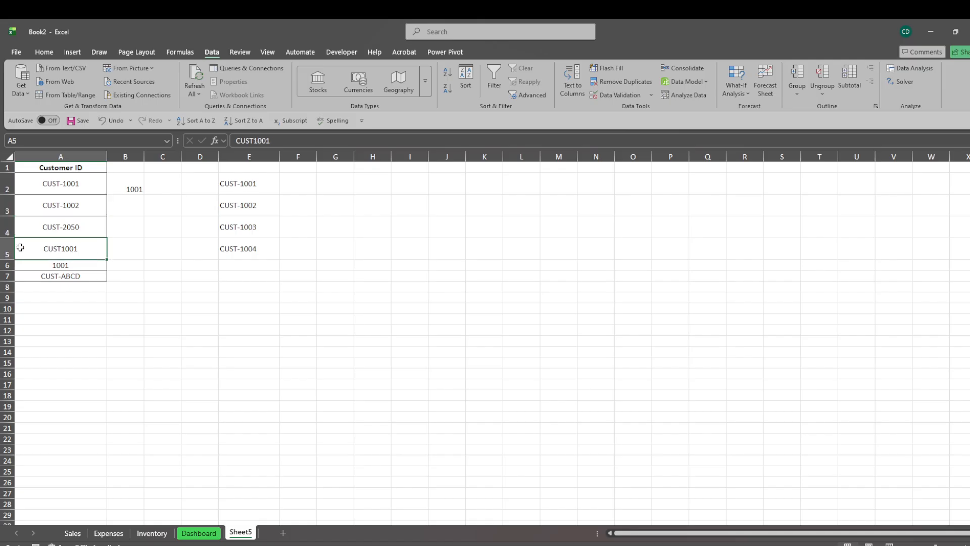
left_click(72, 267)
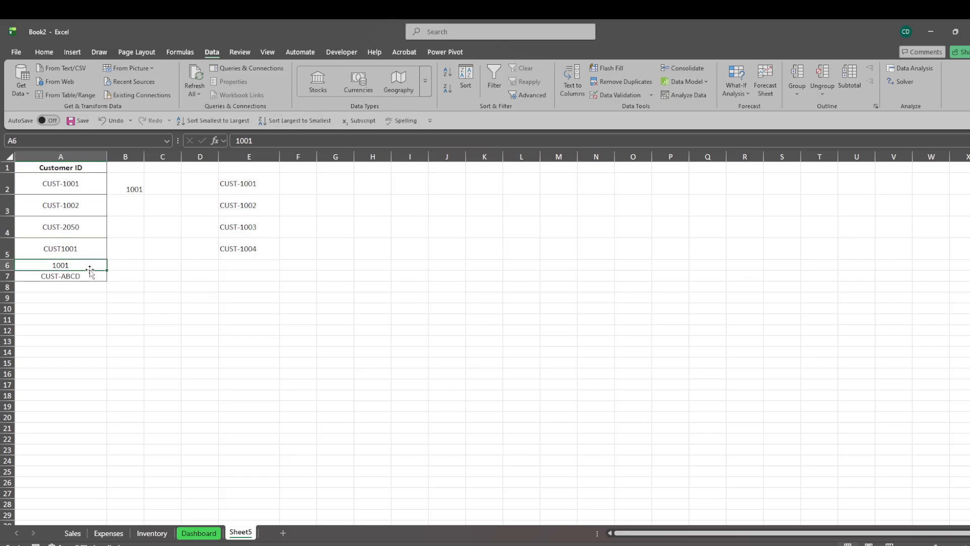
left_click(71, 277)
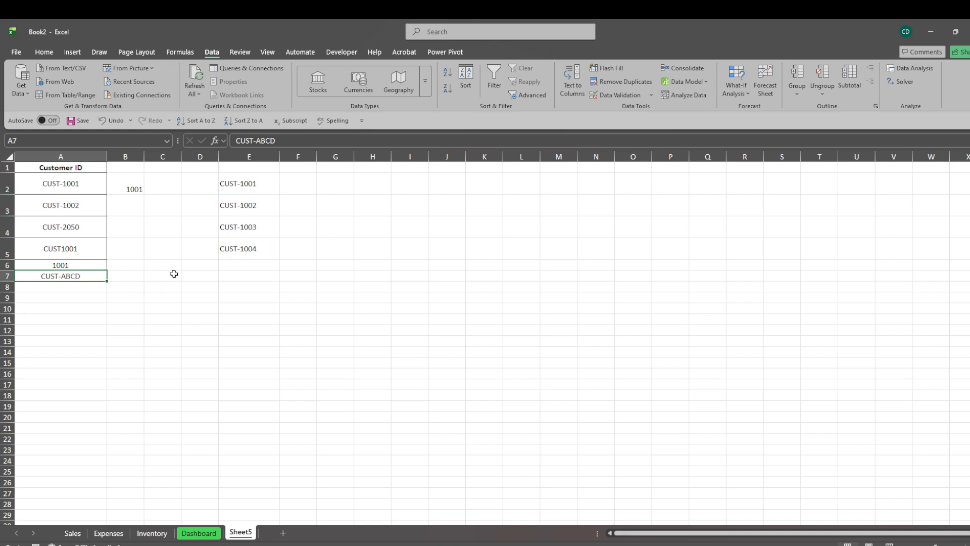
- Clear the contents of cell B2
left_click(133, 186)
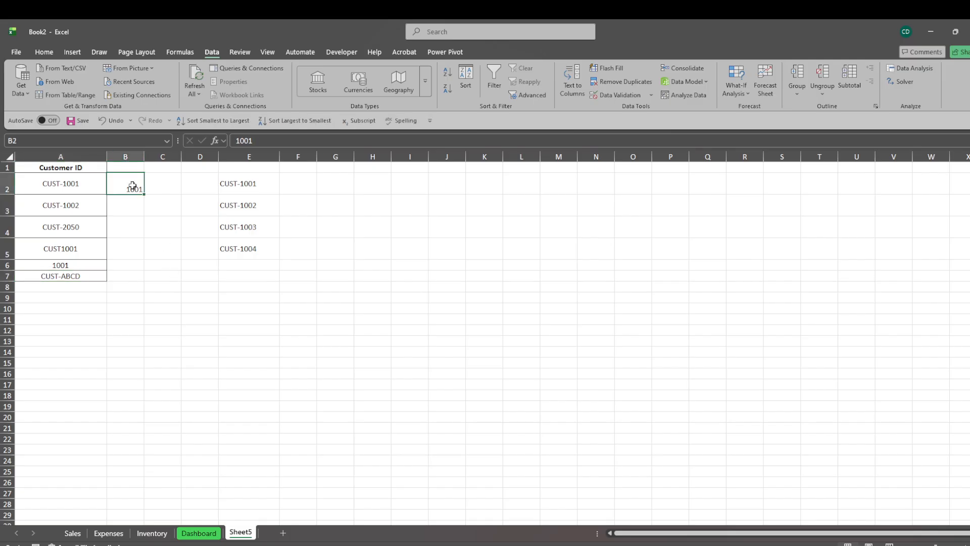
key("BackSpace")
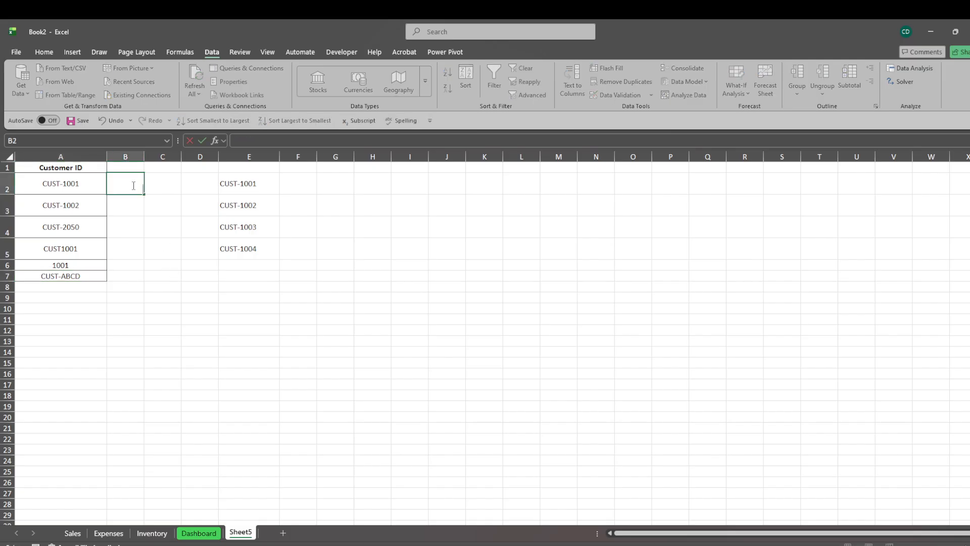
left_click(190, 271)
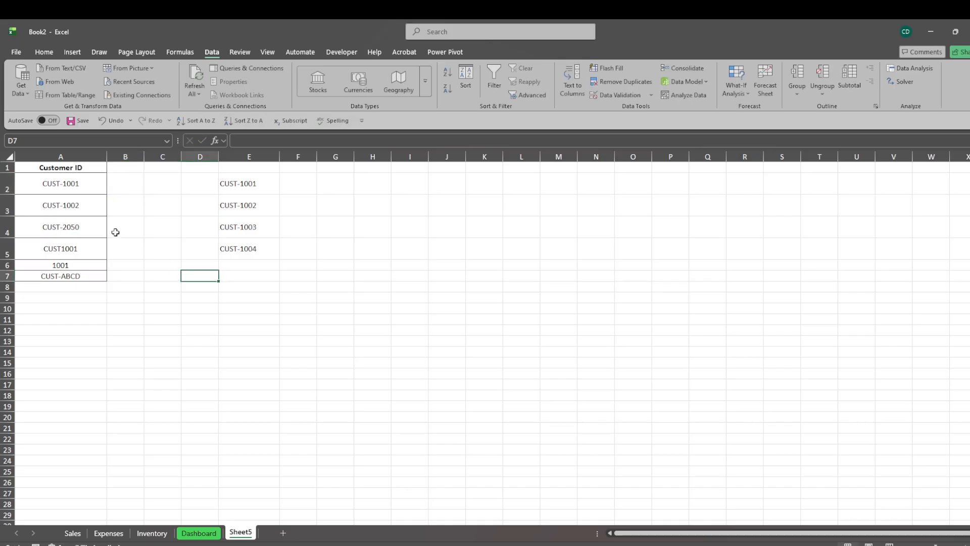
left_click(125, 188)
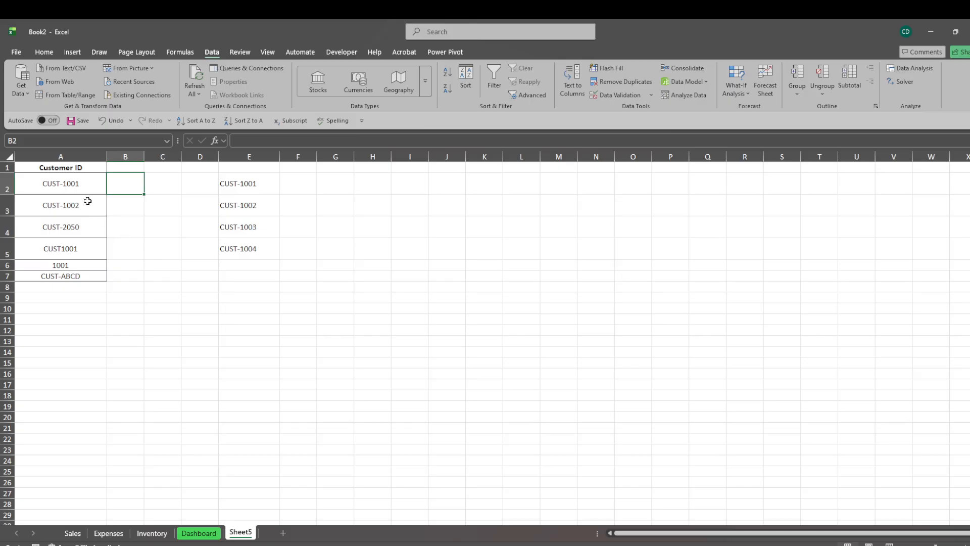
- Set the data validation error alert style to Warning for the customer IDs in A2:A7
left_click_drag(85, 184, 90, 272)
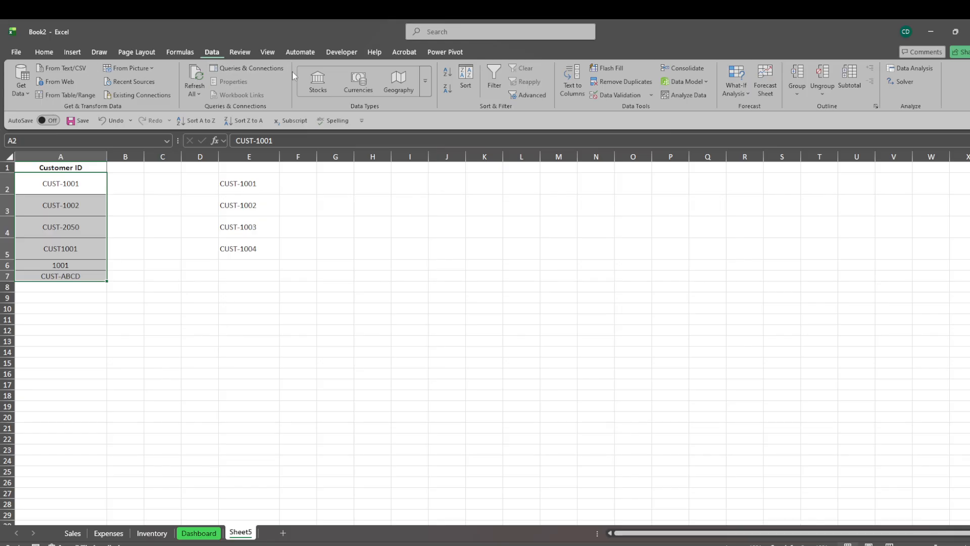
left_click(652, 96)
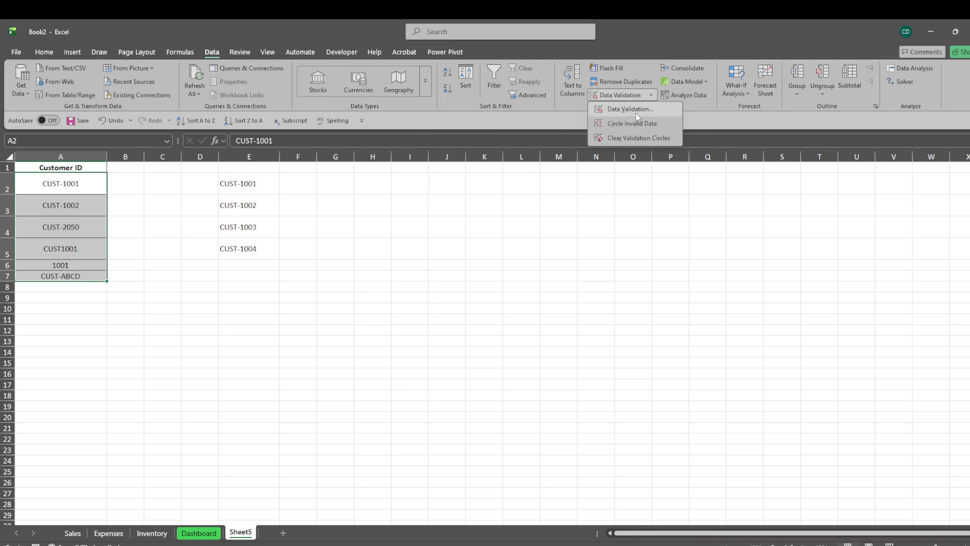
left_click(636, 114)
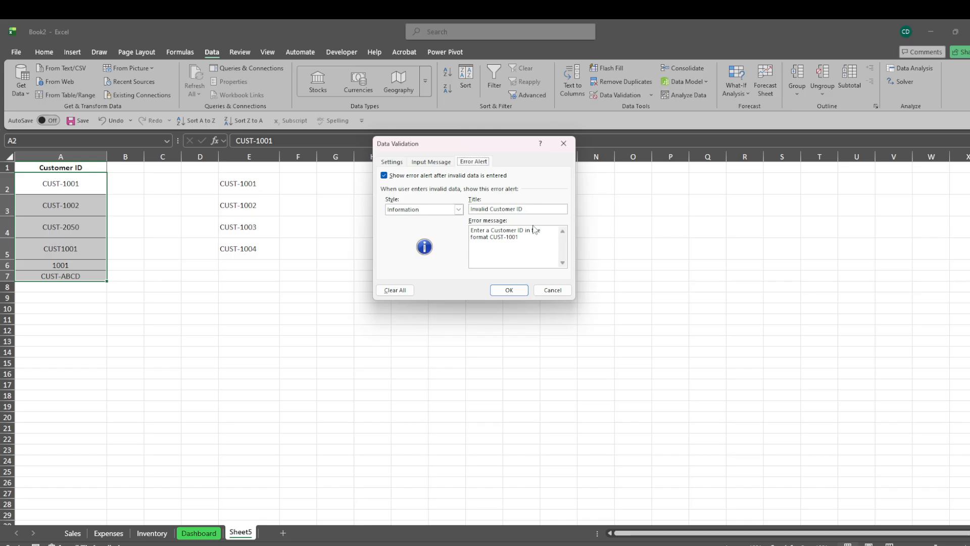
left_click(459, 209)
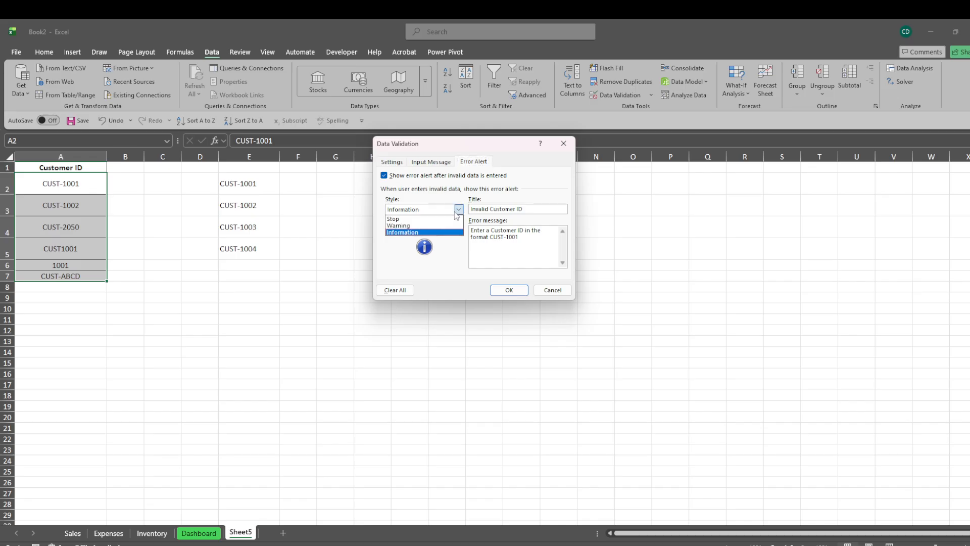
left_click(434, 226)
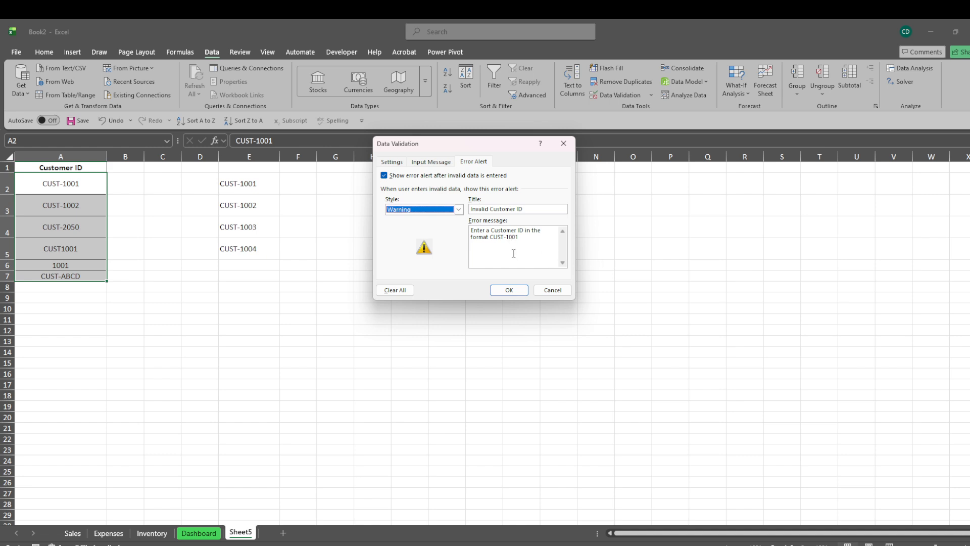
left_click(518, 293)
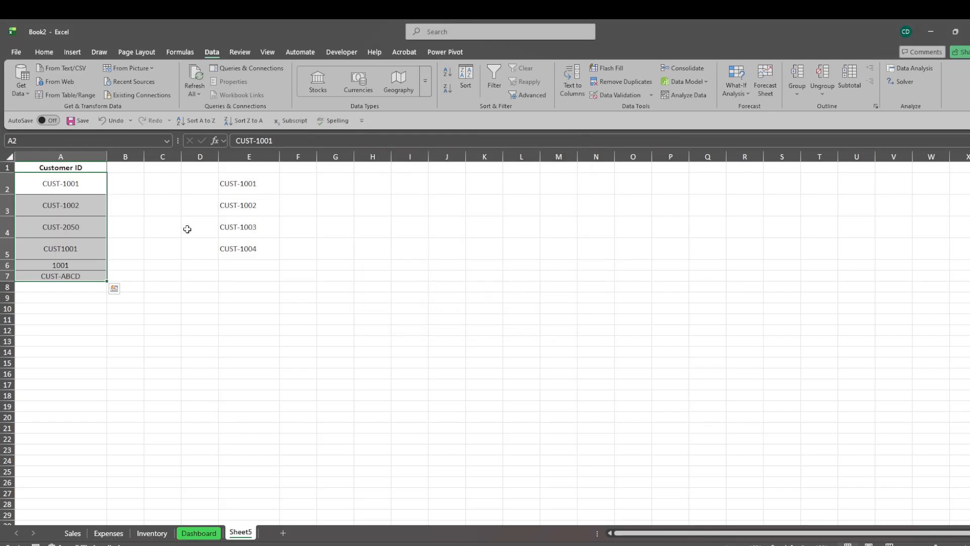
- Review the error alert style options, title and message of the validation on A2:A7, keeping the Warning style
left_click(651, 95)
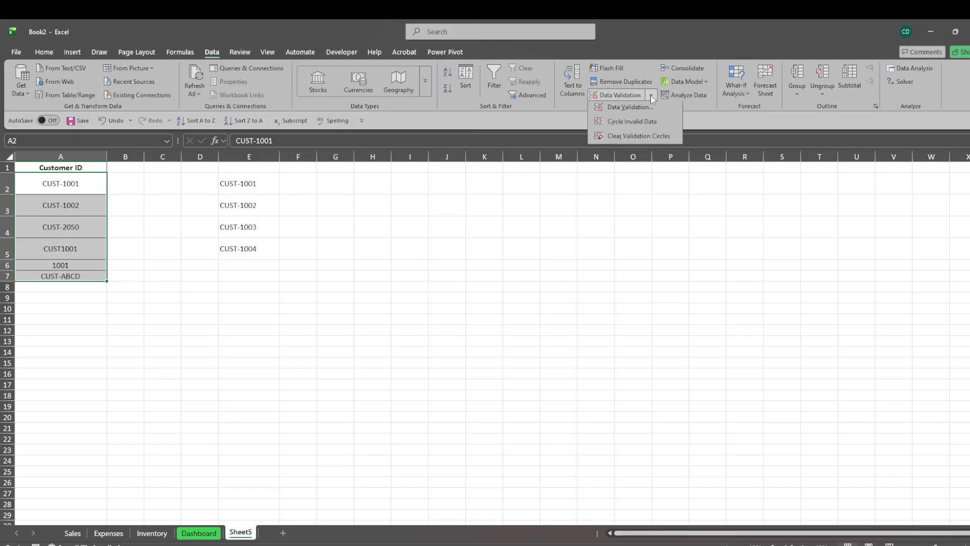
left_click(632, 113)
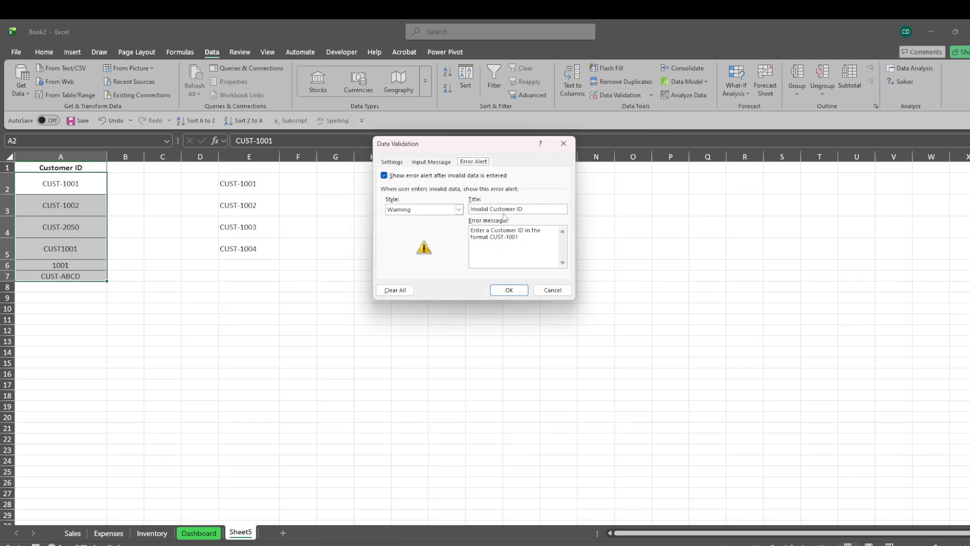
left_click(458, 210)
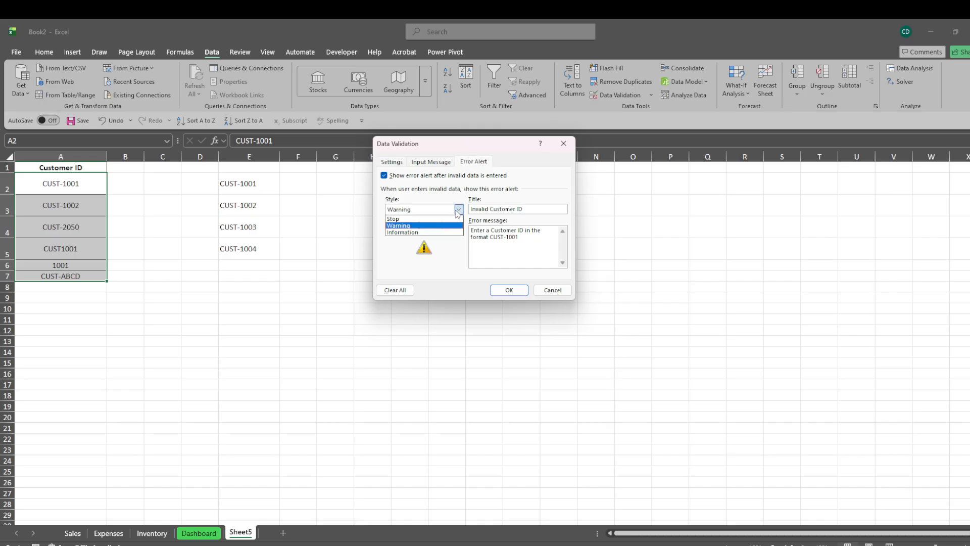
left_click(457, 210)
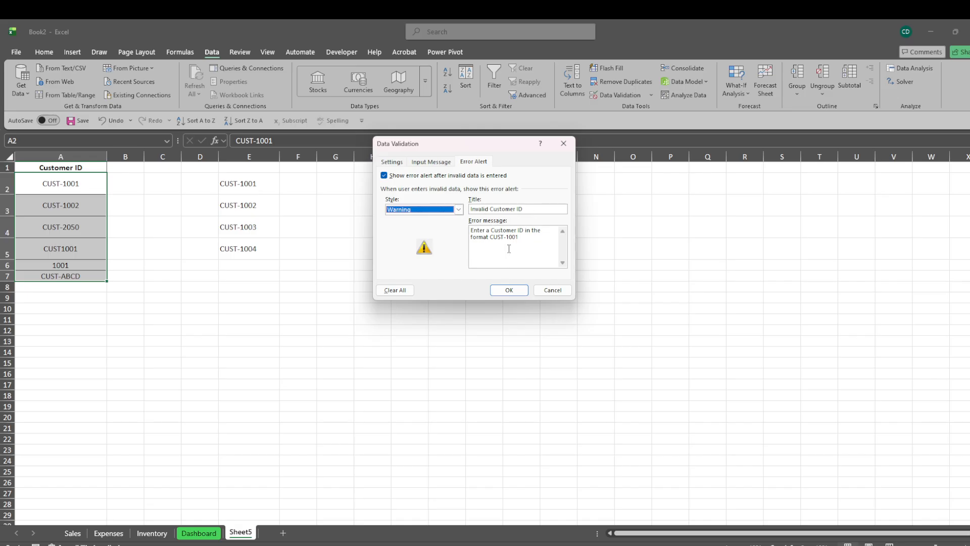
left_click(522, 239)
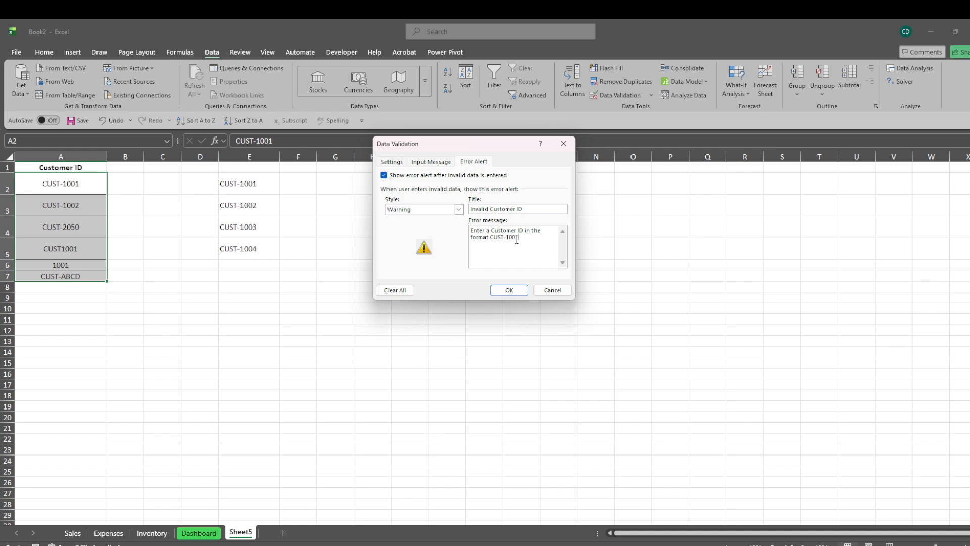
left_click(533, 212)
left_click(509, 290)
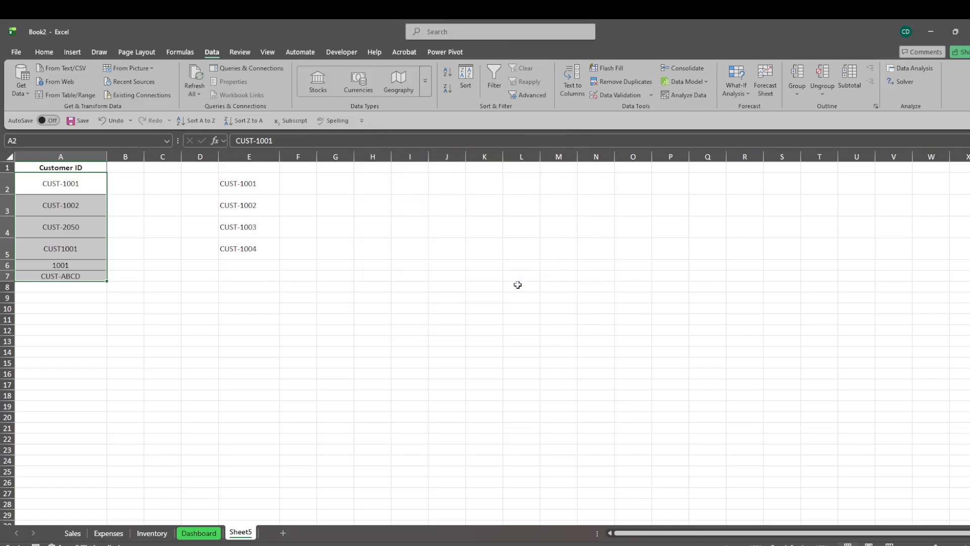
- Review the reference IDs in E2:E5 and the list validation criteria and source range applied to C2:C7
left_click(274, 238)
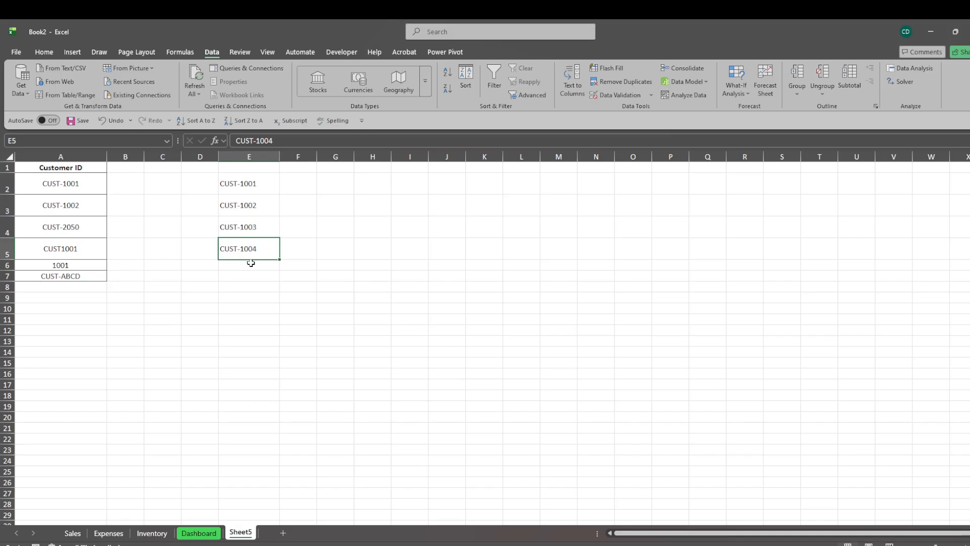
left_click(259, 202)
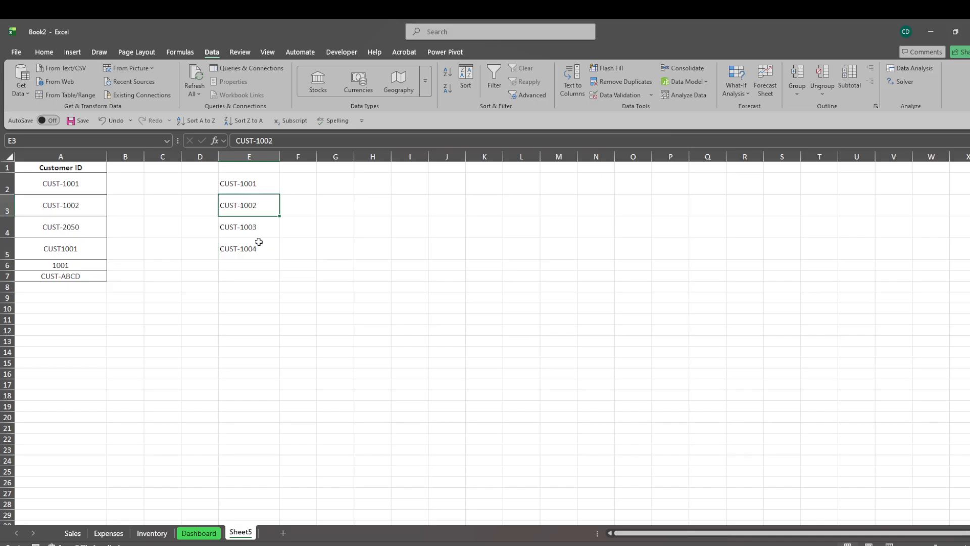
left_click(251, 225)
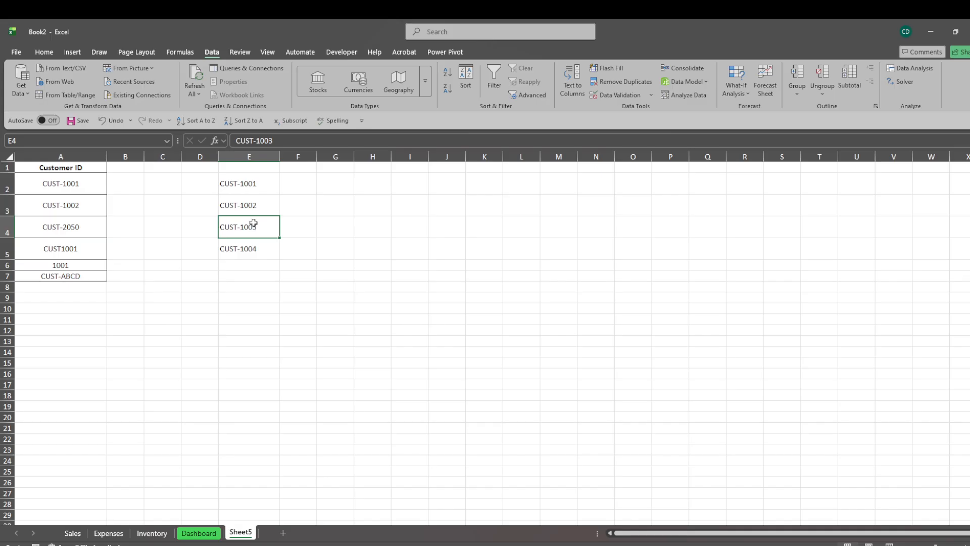
left_click(268, 258)
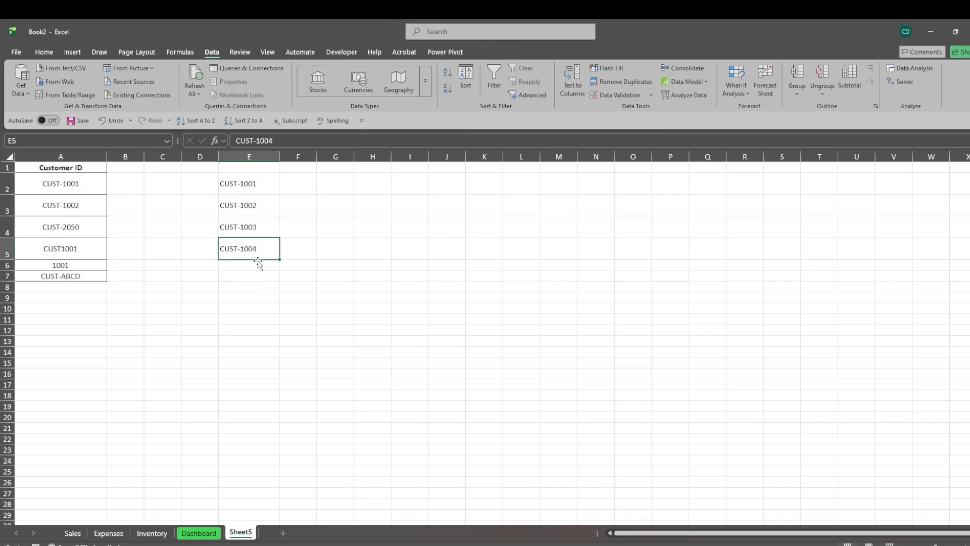
left_click_drag(171, 185, 160, 271)
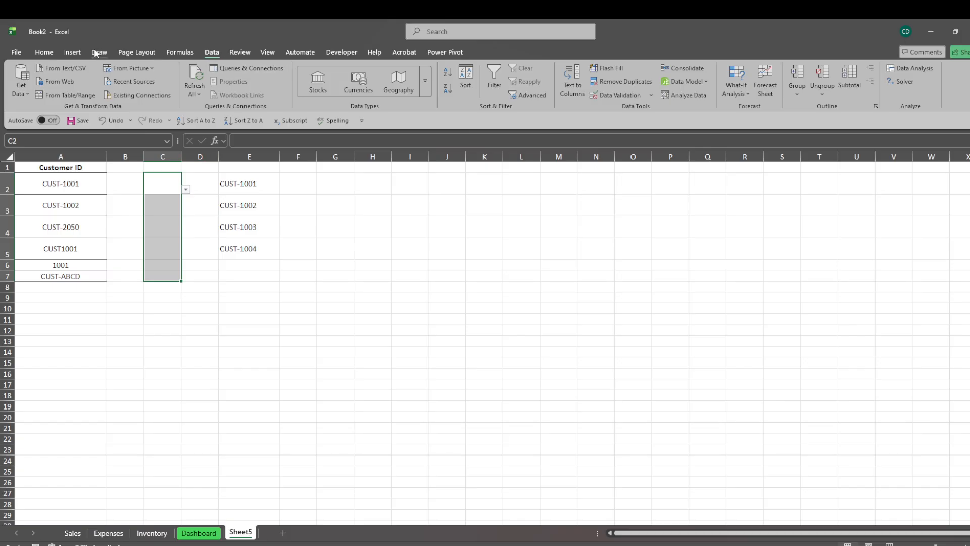
left_click(652, 95)
left_click(632, 108)
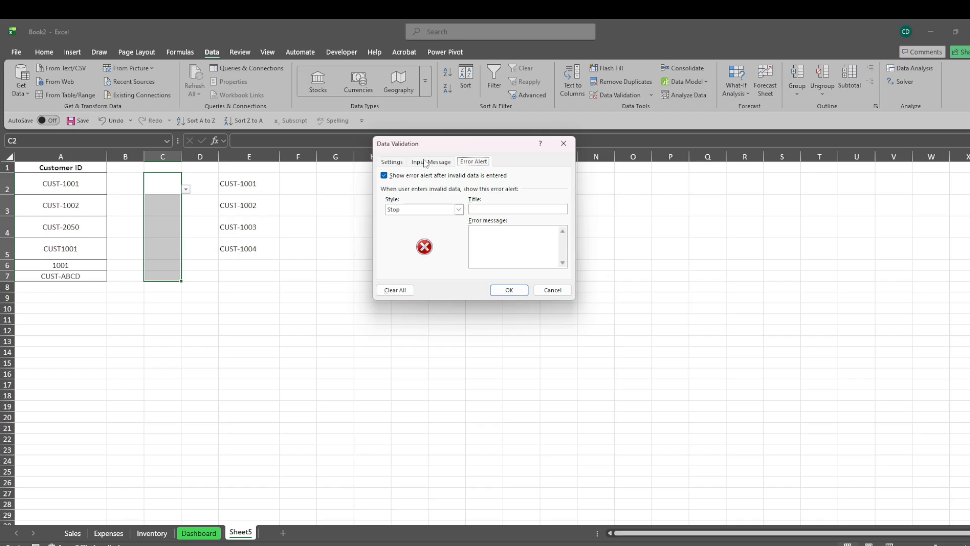
left_click(427, 163)
left_click(392, 163)
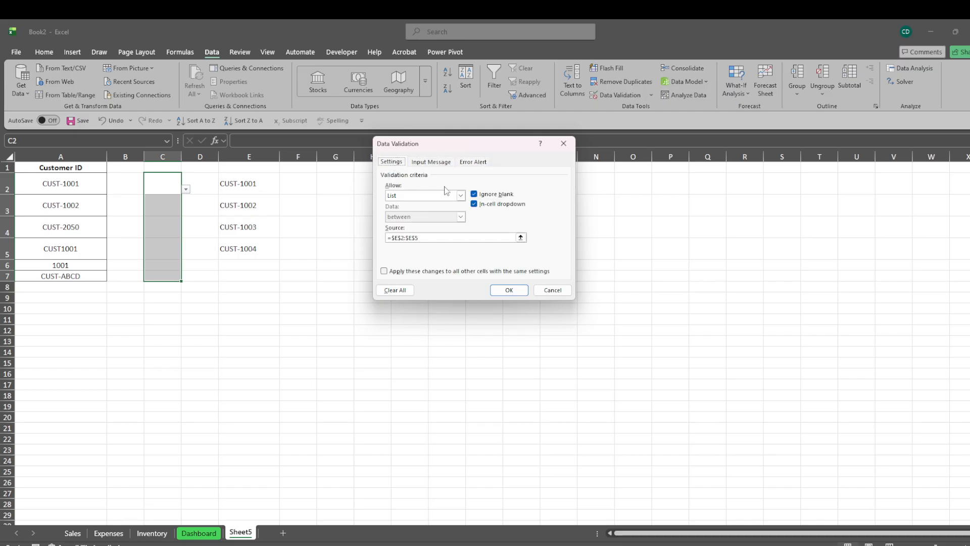
left_click(436, 238)
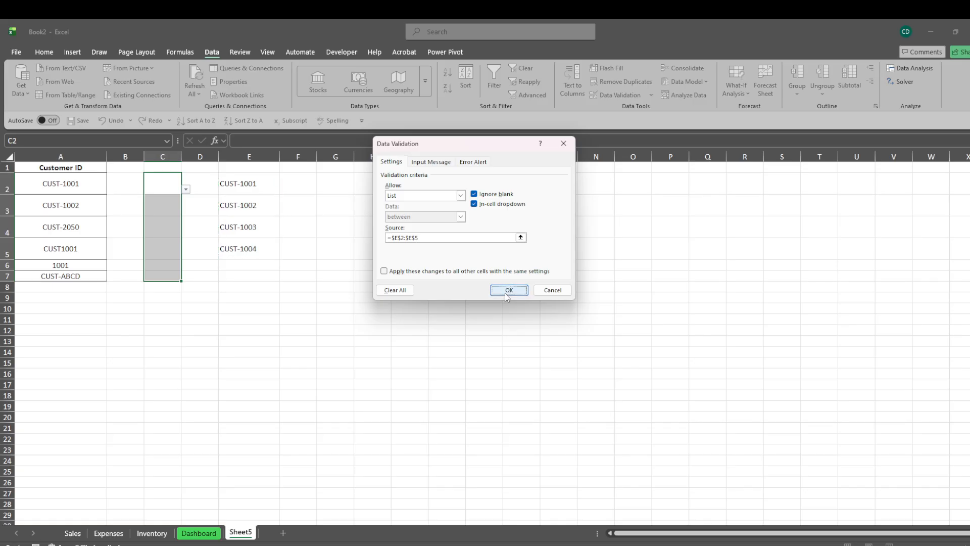
left_click(506, 292)
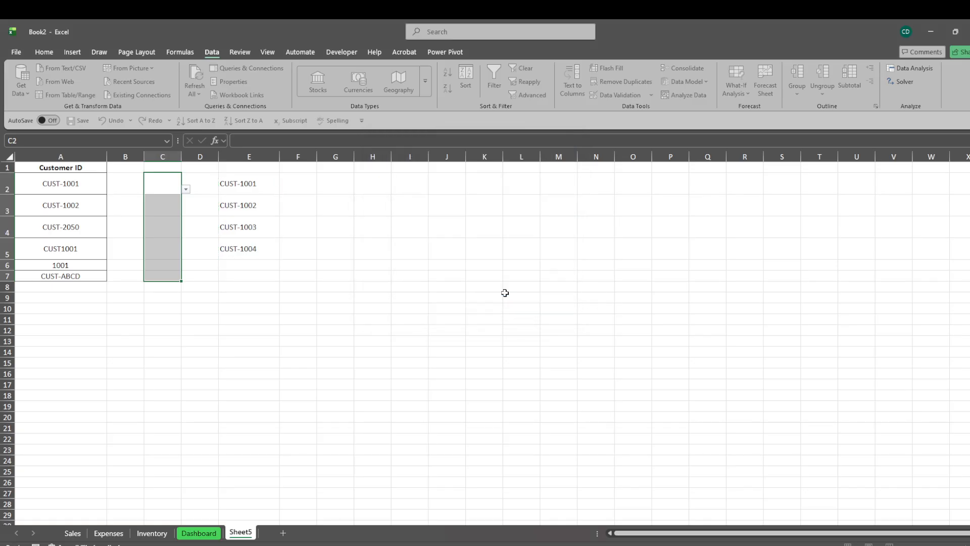
- Check the choices offered by the dropdown list in C2 without picking one
left_click(201, 209)
left_click(172, 187)
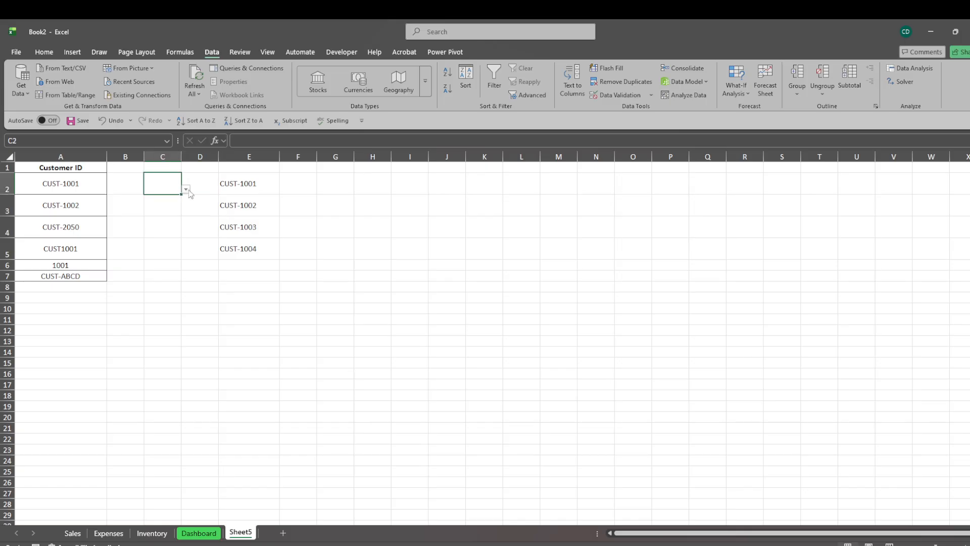
left_click(186, 191)
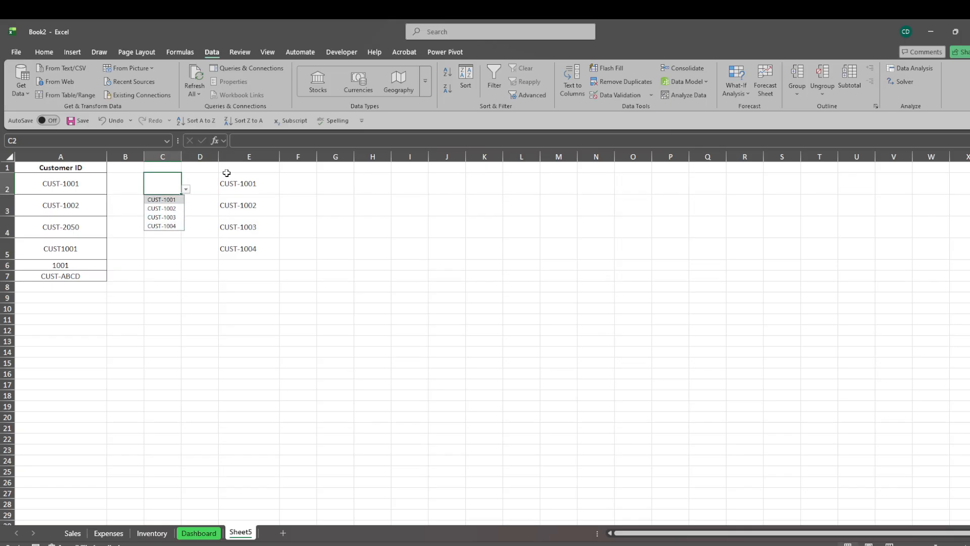
left_click(204, 175)
left_click(173, 180)
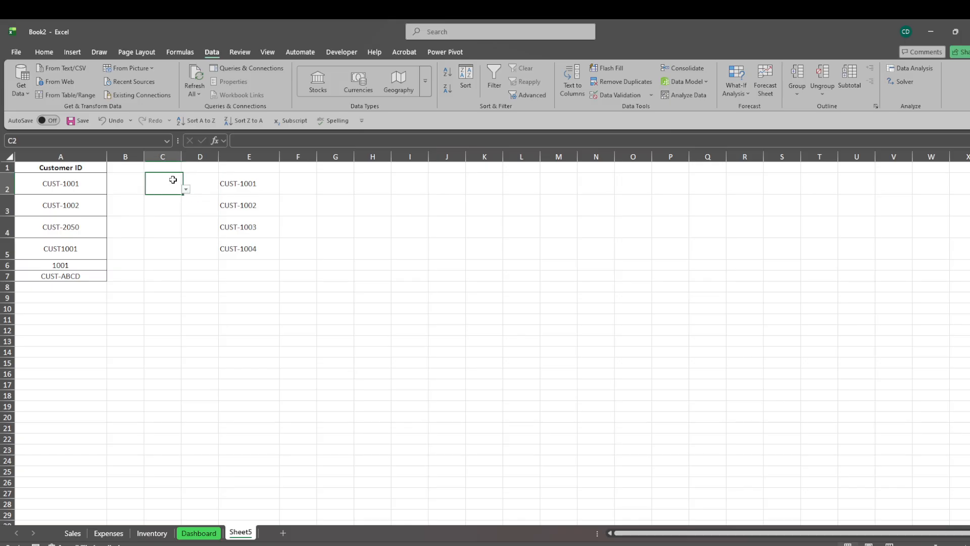